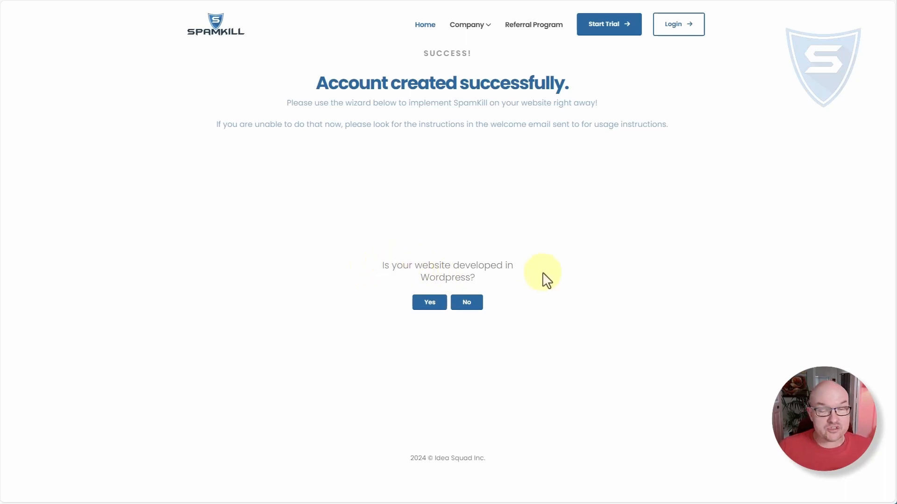
- Answer the setup wizard: the website is developed in WordPress, the web form comes from the CRM, and the form-location instruction is done
left_click(428, 304)
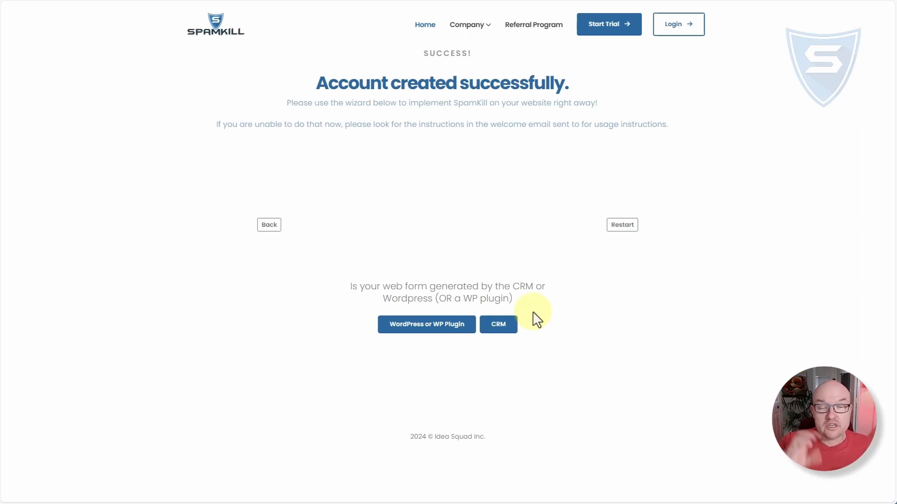
left_click(498, 326)
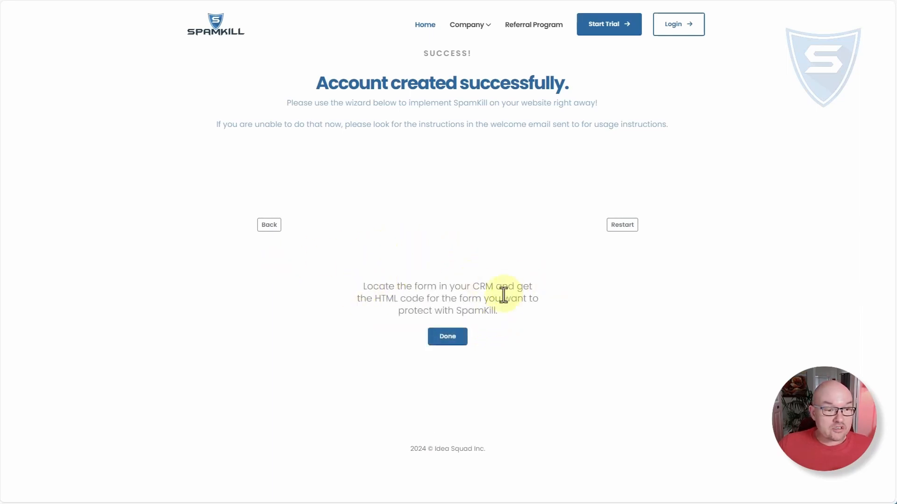
left_click(455, 340)
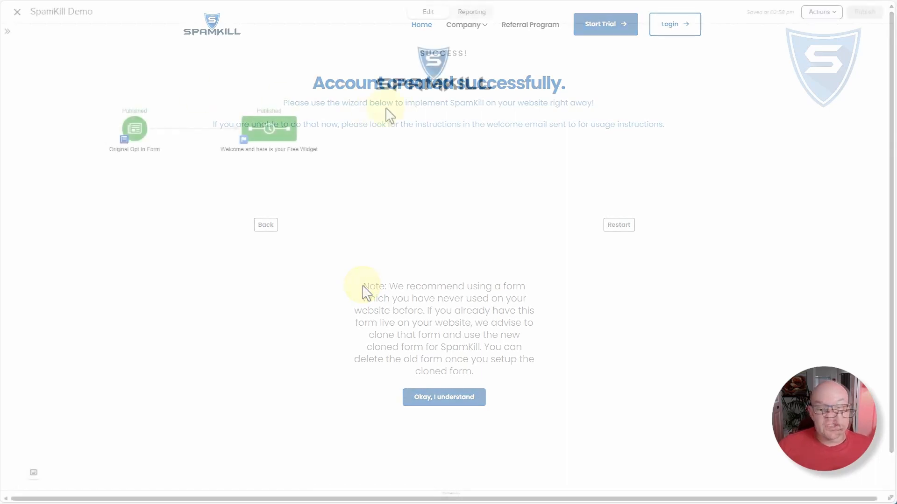
- In Keap's SpamKill Demo campaign, review the Original Opt In Form's design and thank-you page, and return to the campaign canvas
double_click(134, 131)
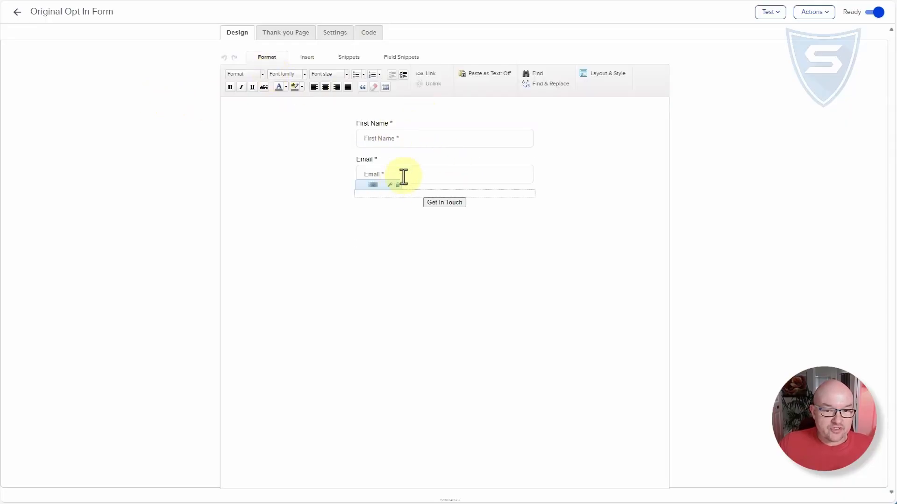
left_click(295, 35)
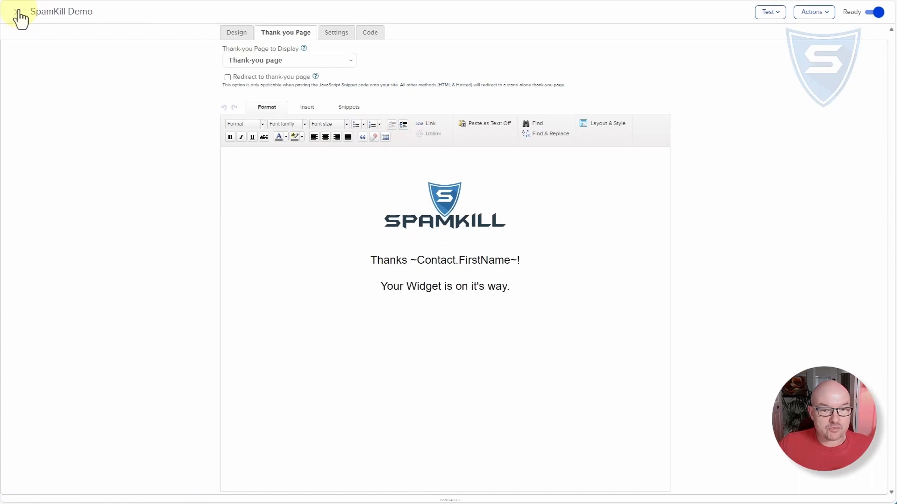
left_click(18, 12)
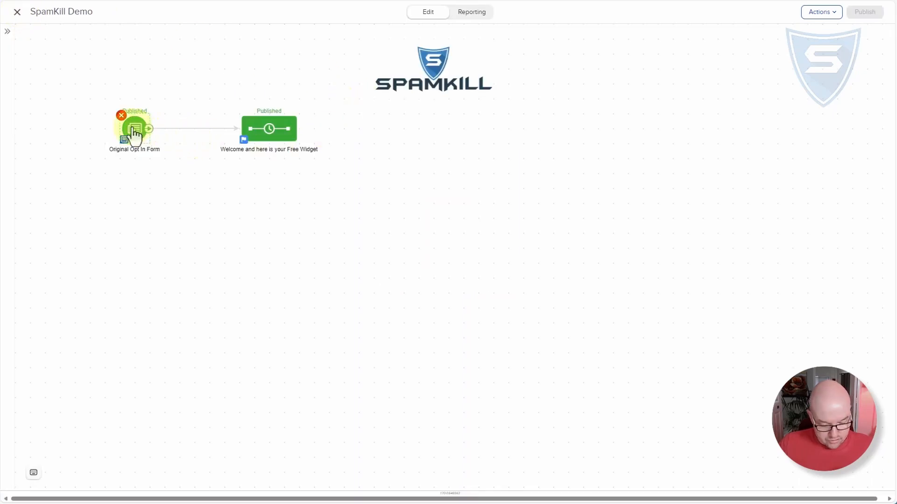
- Duplicate the Original Opt In Form below itself, name the copy Spamkill Opt In Form, and connect it to the Welcome and here is your Free Widget sequence
left_click_drag(133, 140, 139, 191)
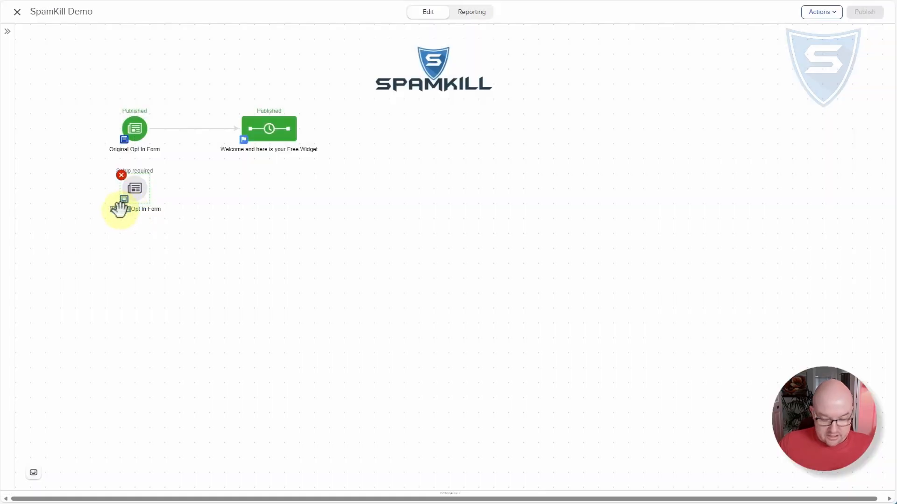
type("SpamKill")
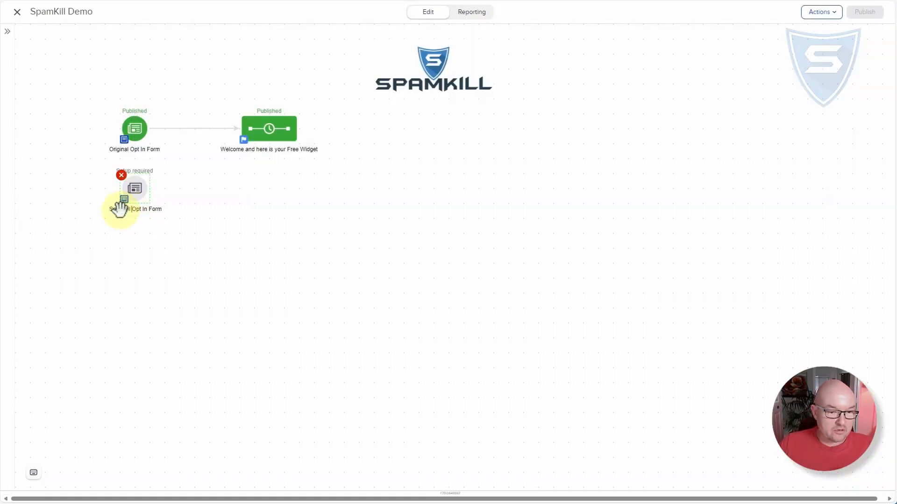
left_click(181, 200)
left_click_drag(149, 189, 253, 142)
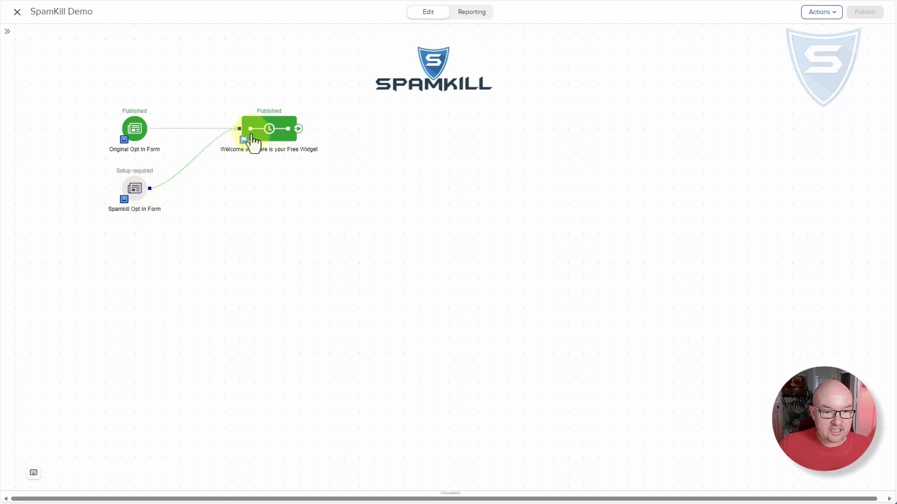
- Check the design and settings of the Spamkill Opt In Form and publish the campaign
double_click(137, 191)
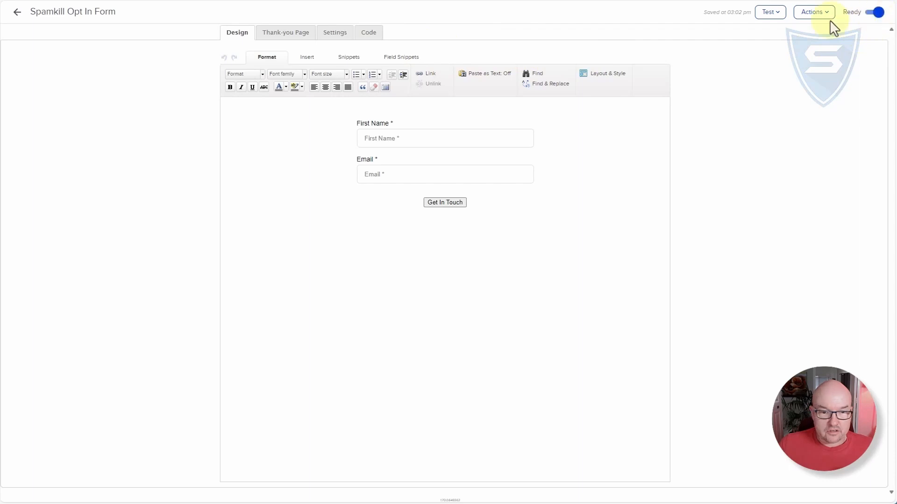
left_click(334, 37)
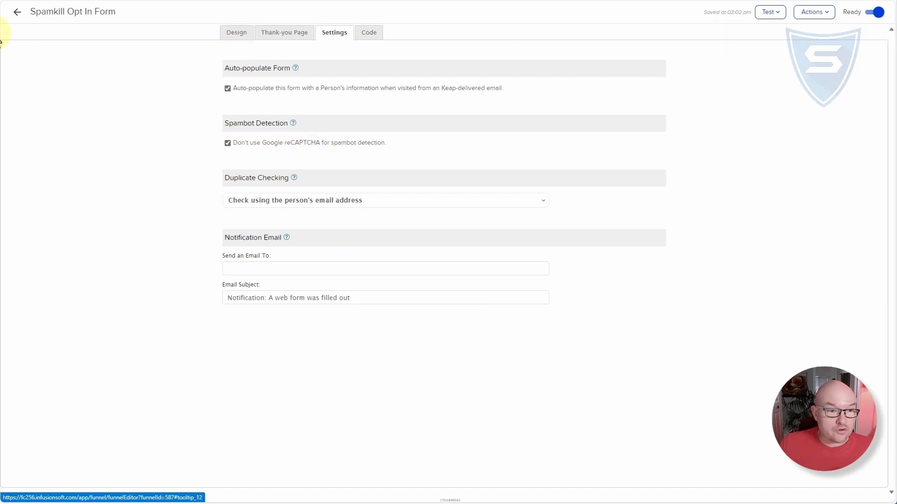
left_click(16, 13)
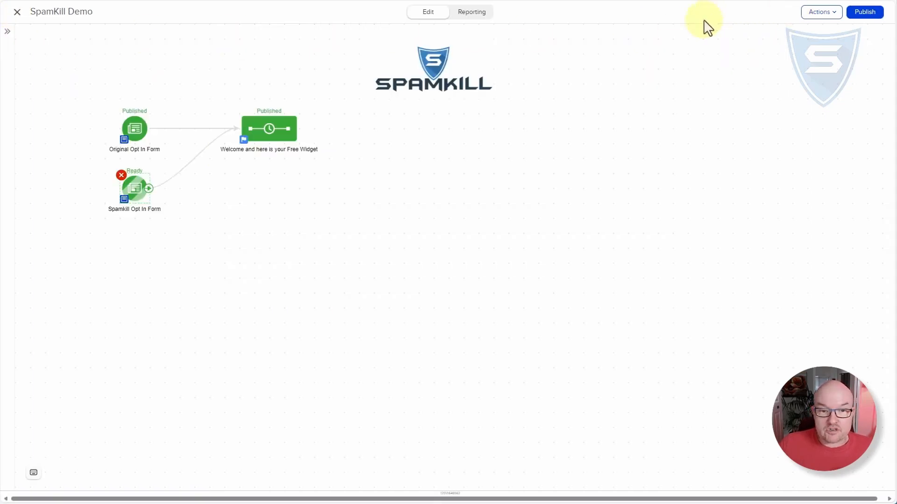
left_click(864, 12)
left_click(427, 13)
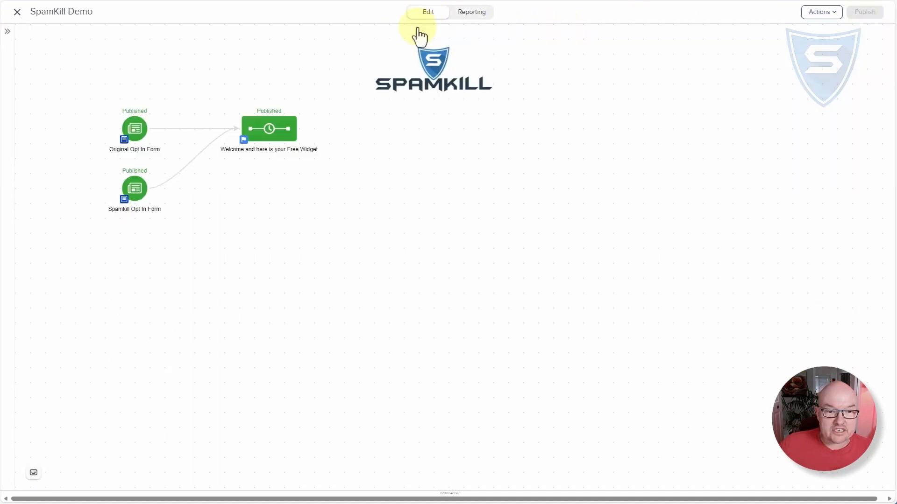
- View the Spamkill Opt In Form, and in WordPress examine the style and form HTML blocks of the SpamKill Demo 1 page
double_click(133, 194)
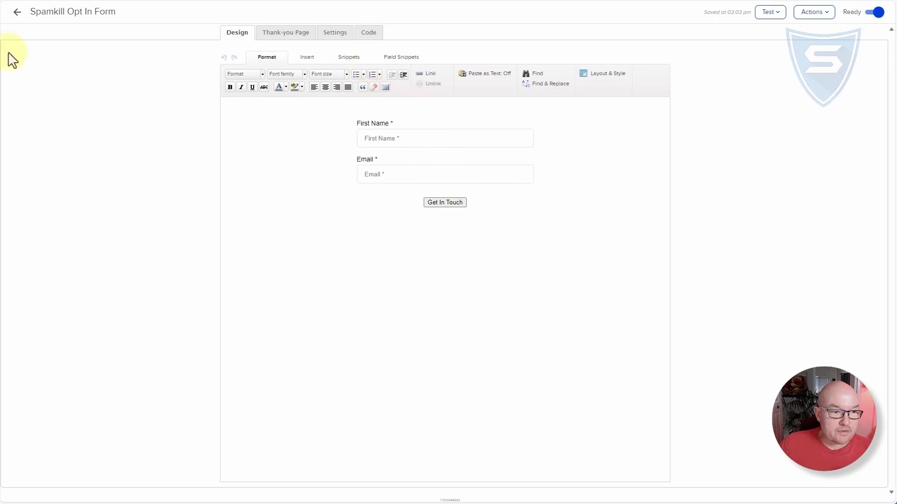
left_click(1, 93)
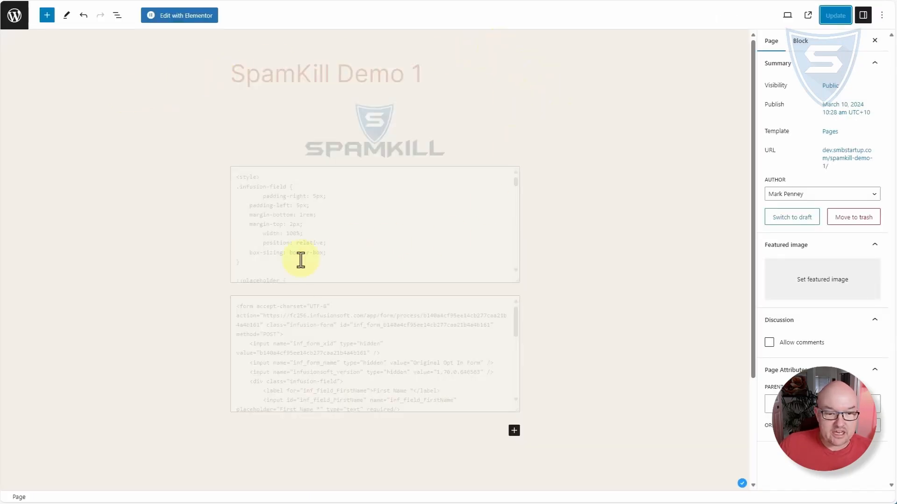
left_click(312, 211)
left_click(296, 345)
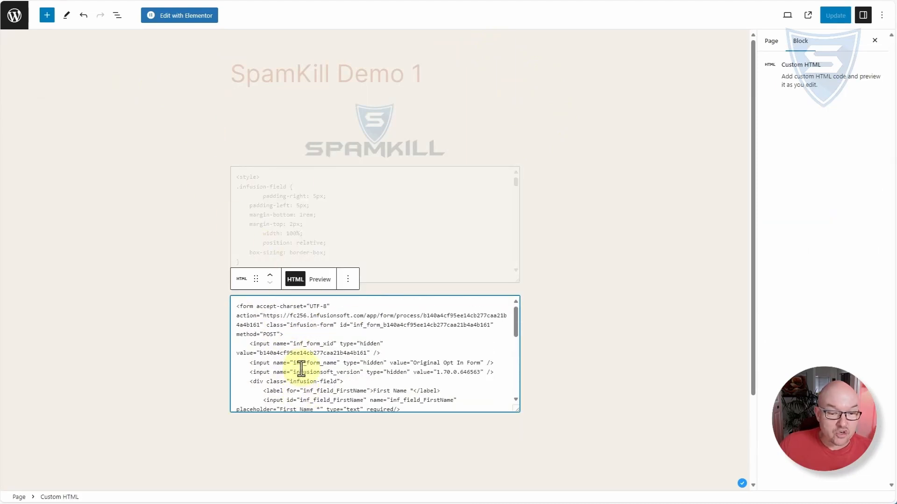
scroll(297, 365, "down", 10)
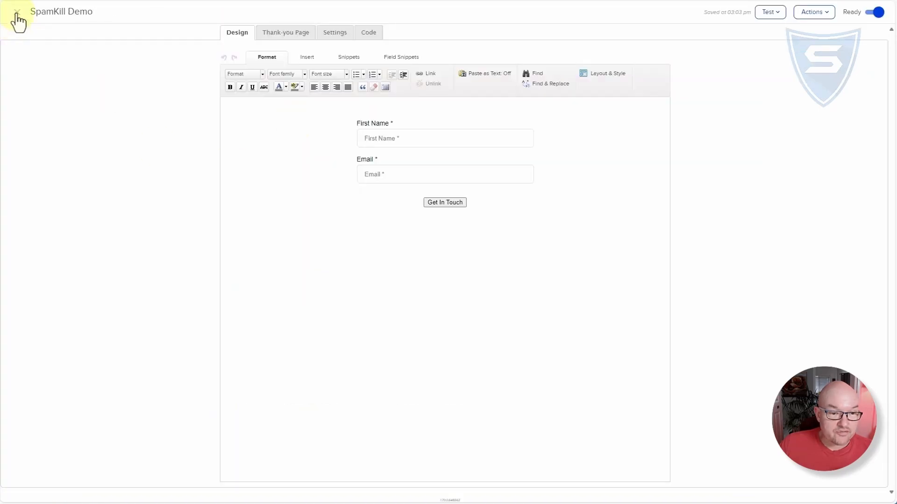
- In Keap, view the Original Opt In Form's unstyled HTML code option and compare it with the form on the live SpamKill Demo 1 page
double_click(135, 127)
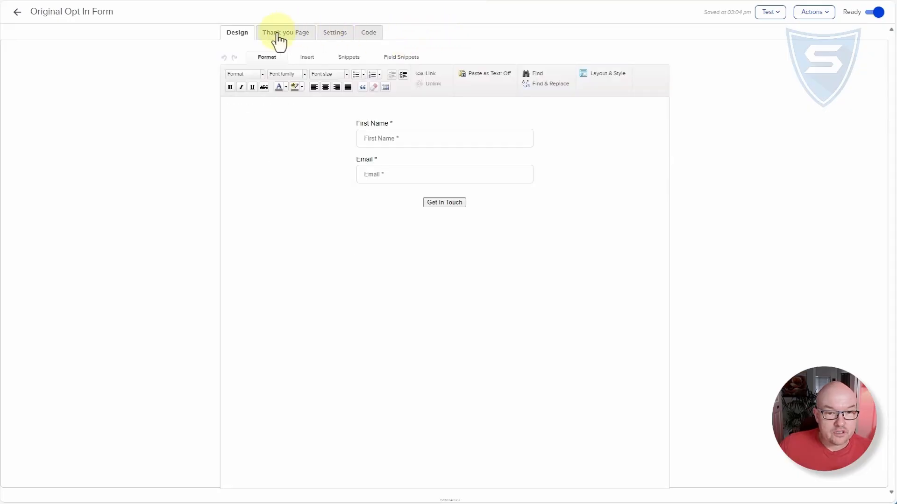
left_click(368, 34)
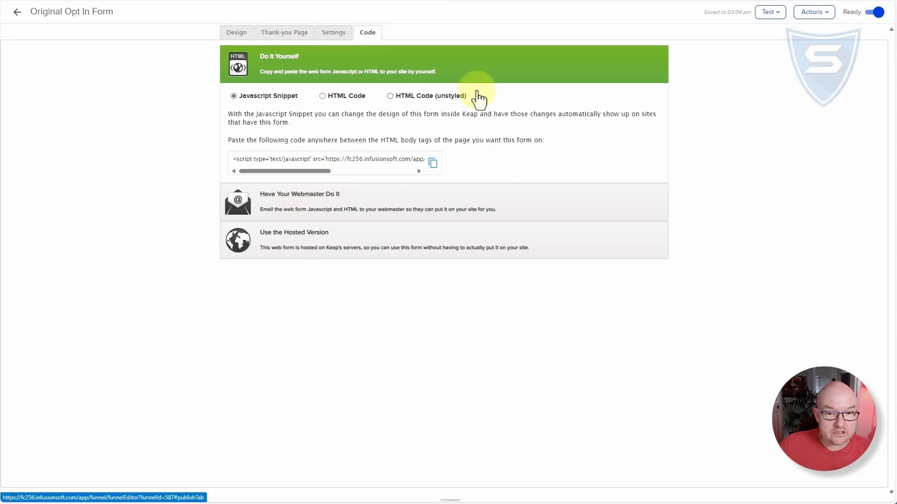
left_click(451, 101)
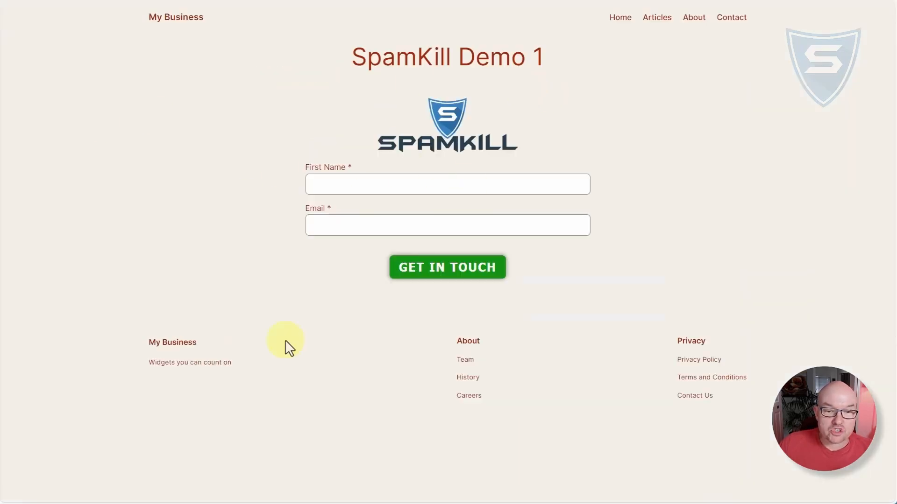
left_click(330, 184)
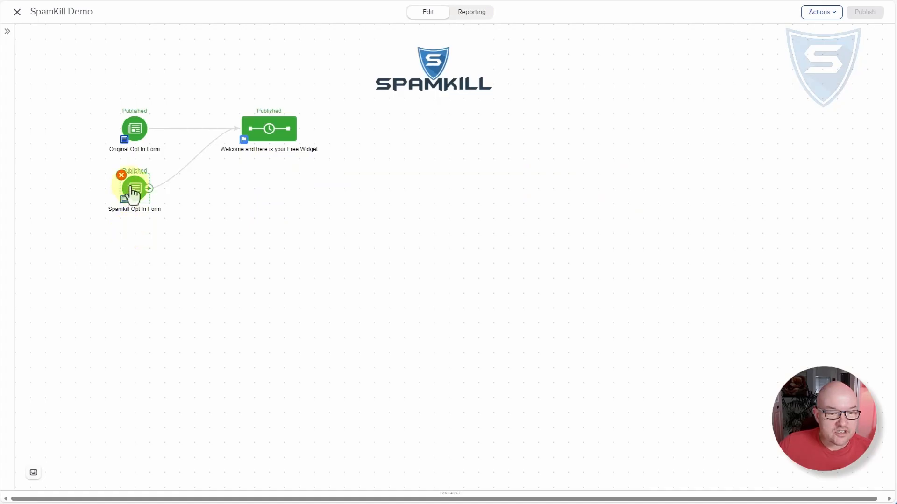
- Copy the unstyled HTML code of the Spamkill Opt In Form in Keap
double_click(134, 192)
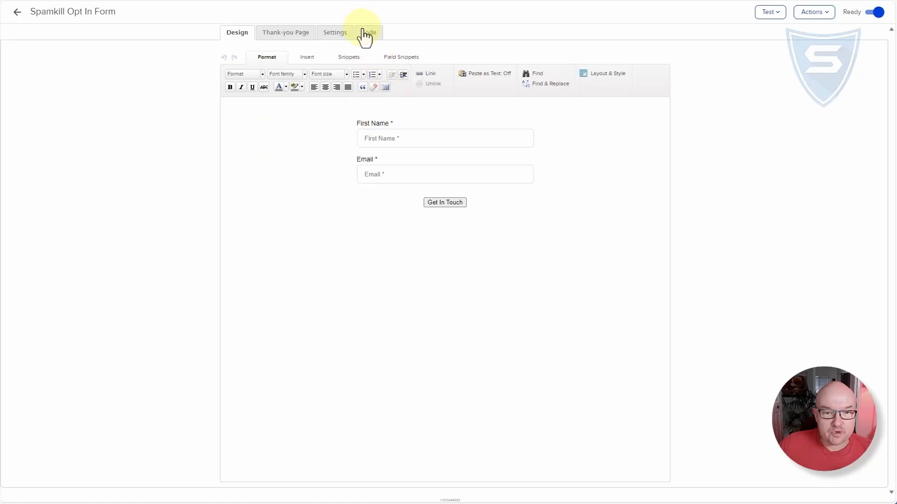
left_click(364, 31)
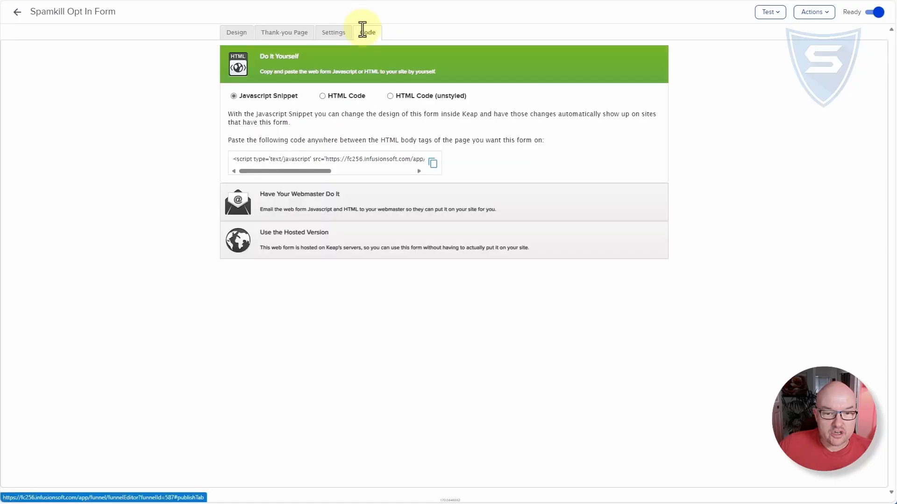
left_click(401, 97)
left_click(483, 198)
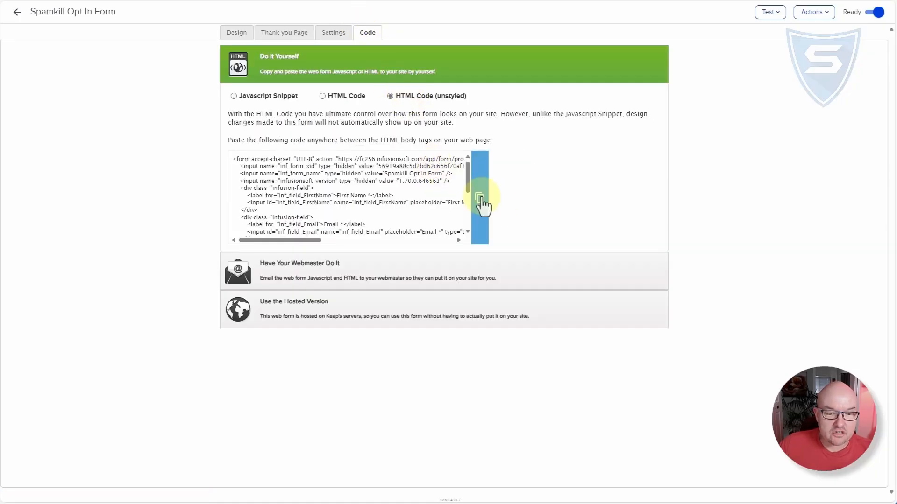
- In the SpamKill wizard, acknowledge the cloned-form note, paste the form's HTML, choose inf_field_Email as the email field, and generate the protected code
left_click(28, 1)
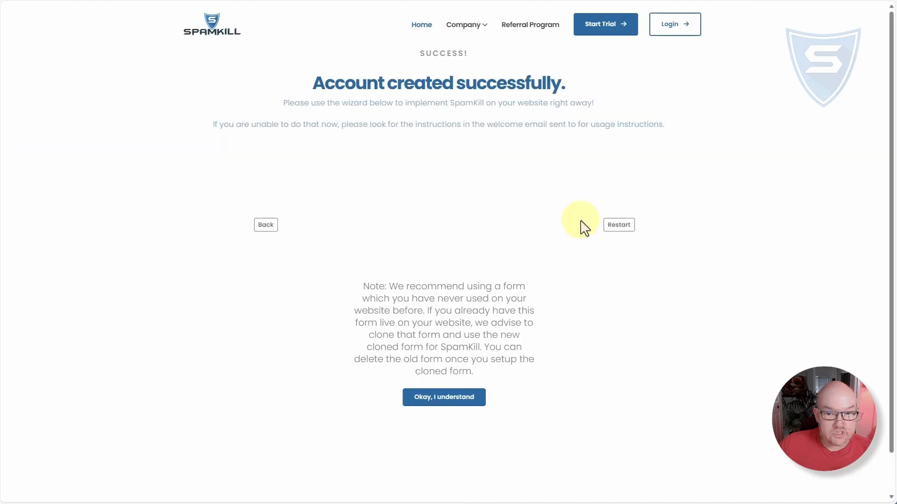
left_click(449, 403)
left_click(362, 389)
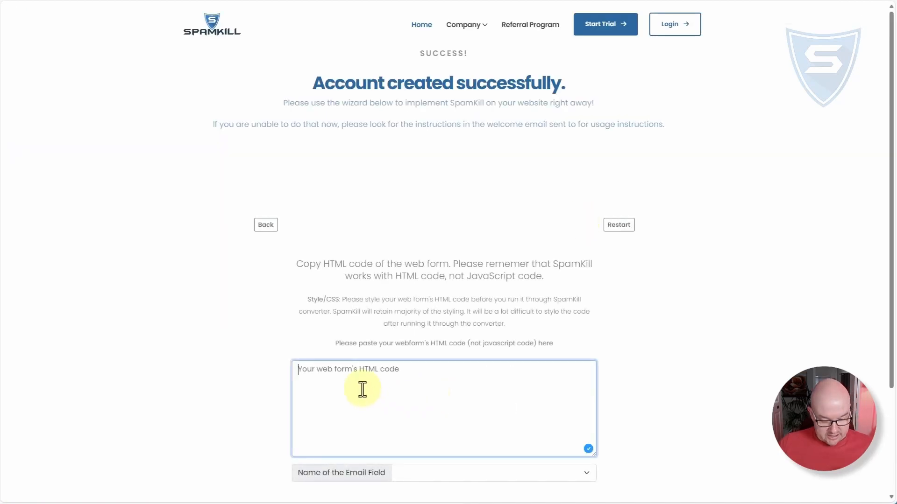
key("ctrl+v")
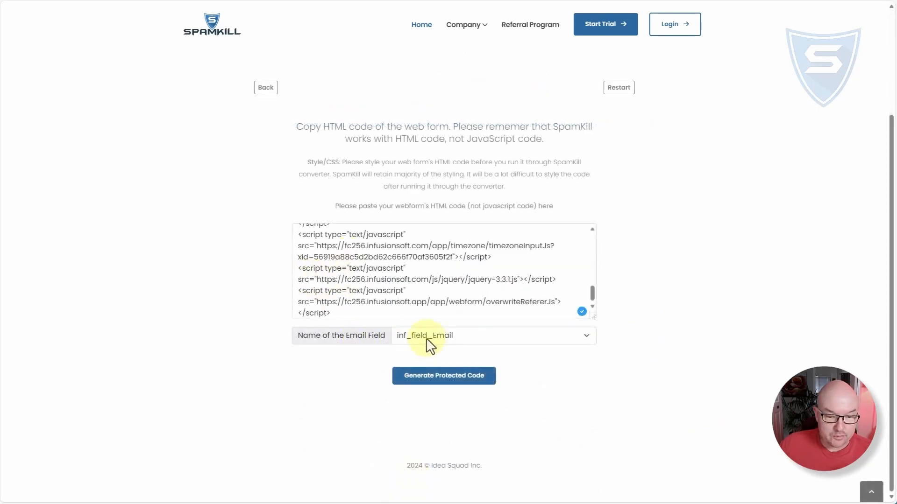
left_click(452, 340)
left_click(452, 340)
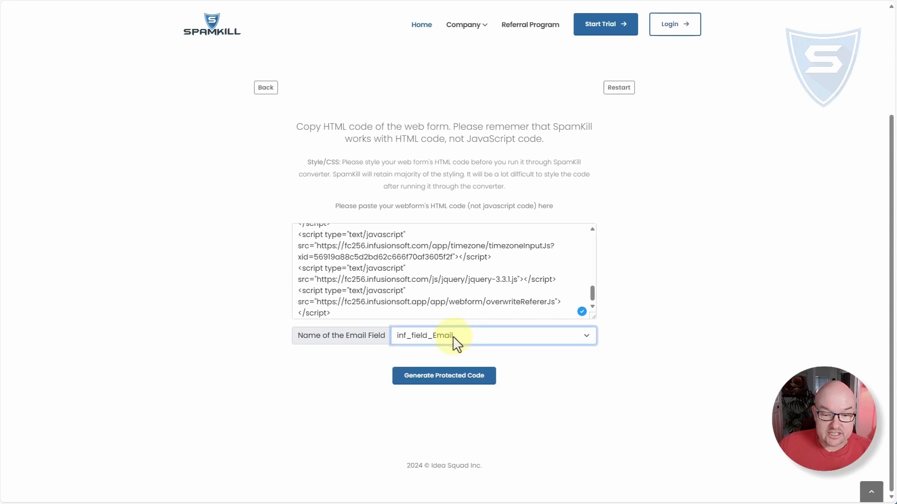
left_click(452, 378)
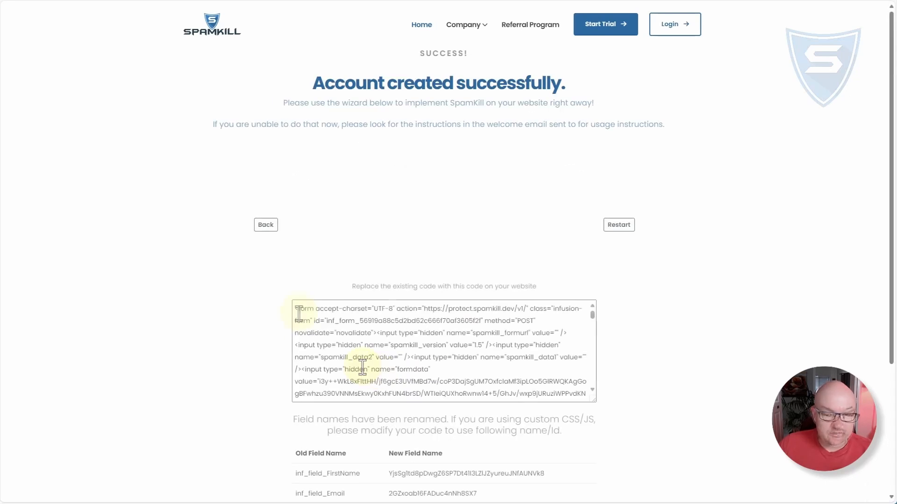
- Select and copy the entire generated protected form code
left_click_drag(297, 312, 434, 394)
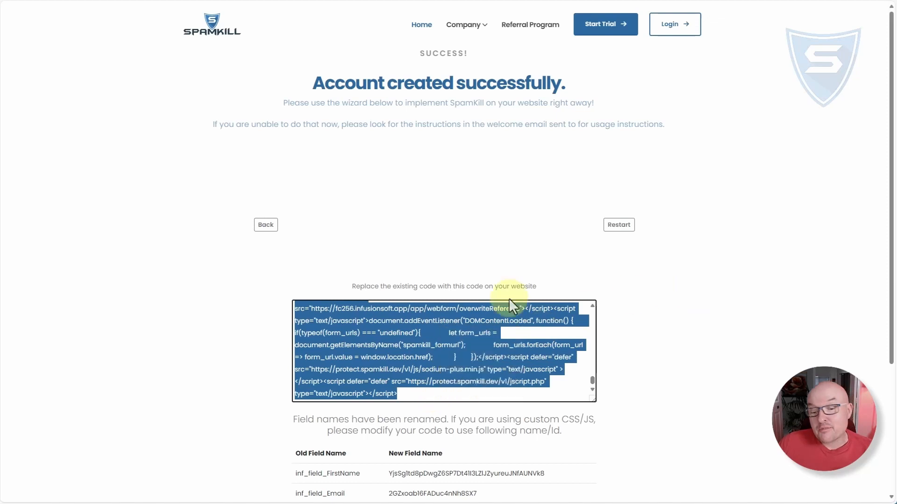
left_click(626, 348)
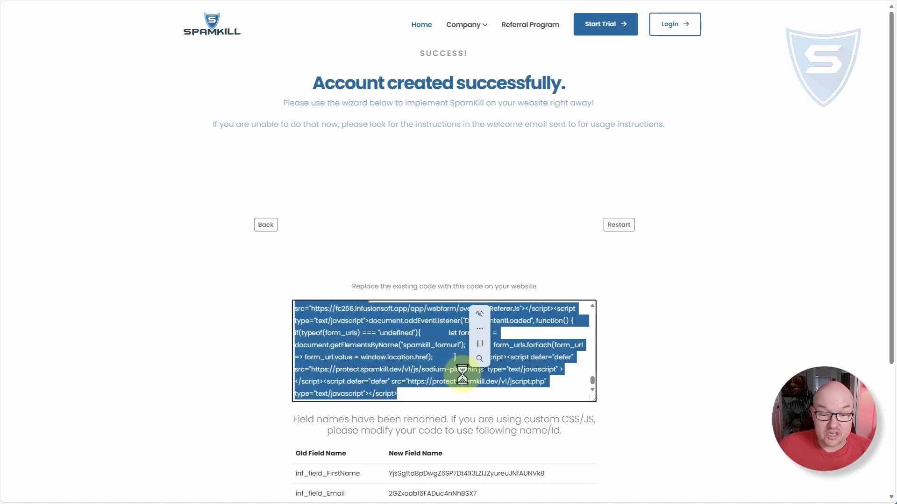
left_click(480, 343)
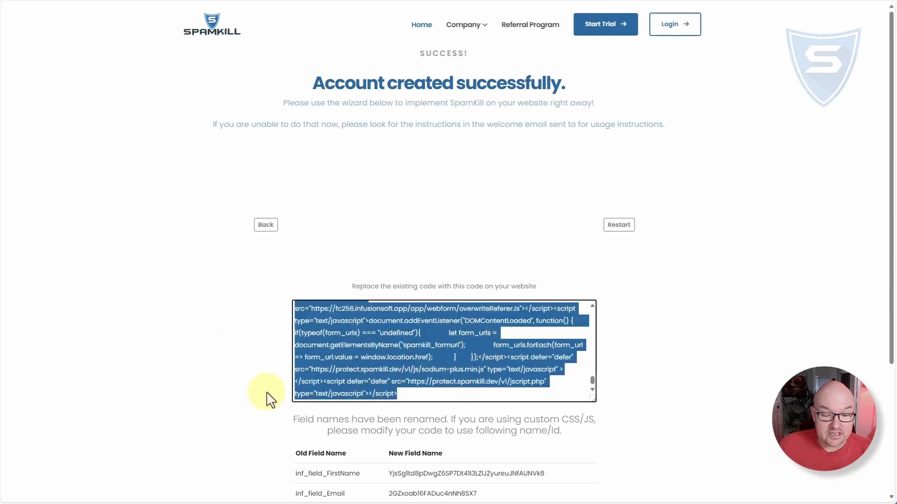
- Examine the table of renamed fields, comparing inf_field_FirstName with its new field name
scroll(266, 394, "down", 4)
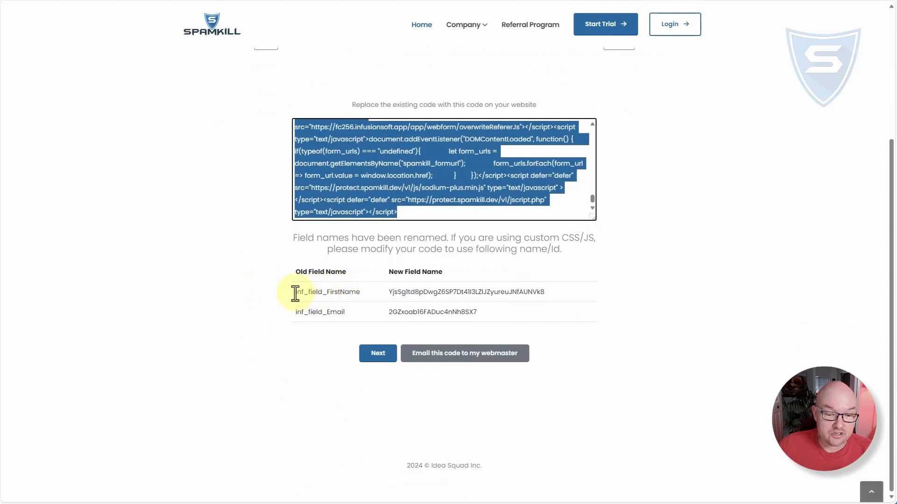
left_click_drag(297, 293, 367, 297)
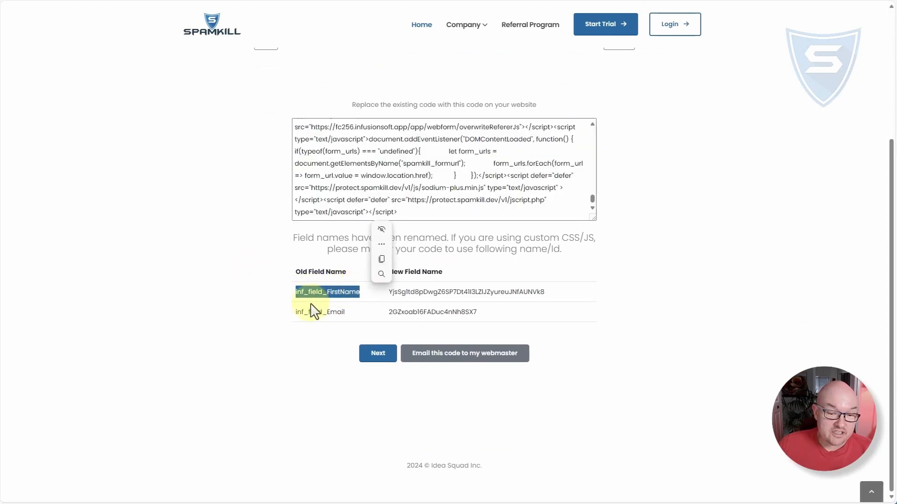
left_click(420, 294)
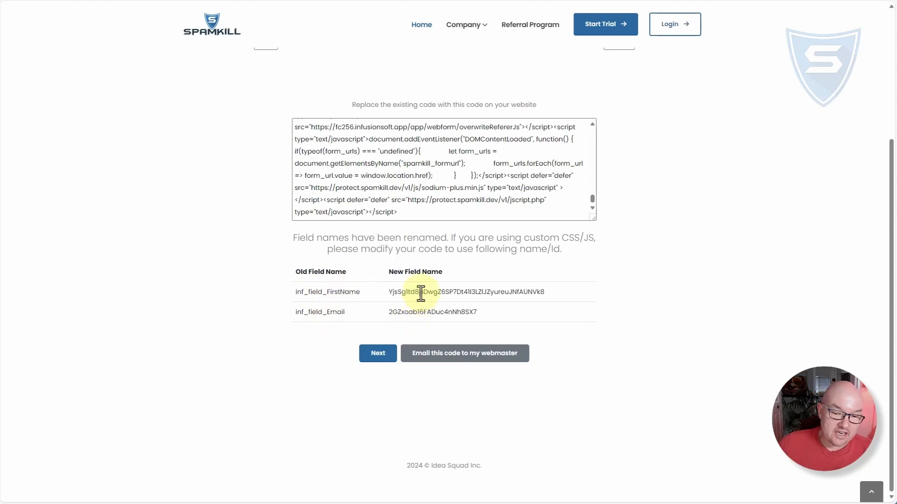
double_click(421, 294)
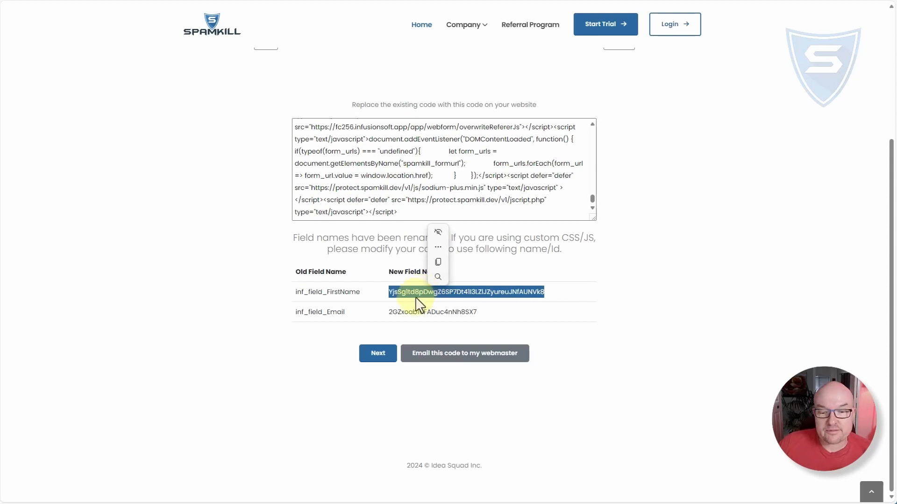
- Compare the new field names listed for inf_field_Email and inf_field_FirstName in the renamed-fields table
left_click(404, 311)
double_click(403, 312)
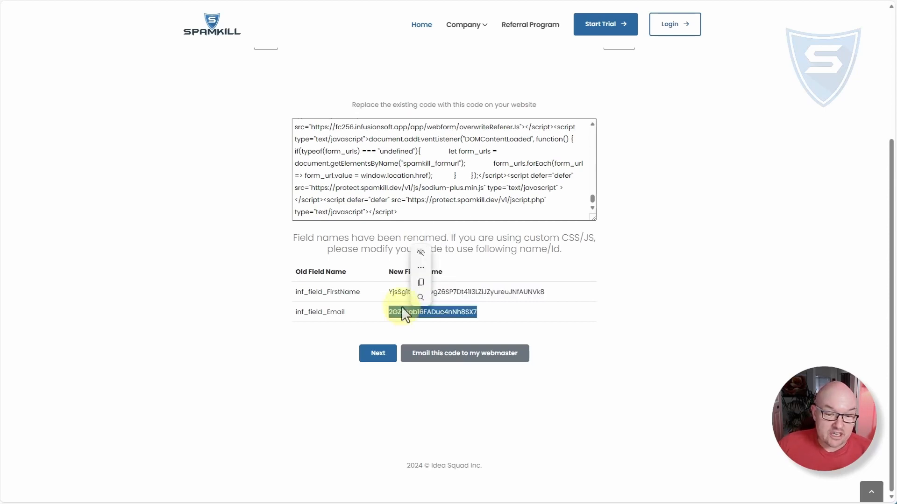
left_click(396, 291)
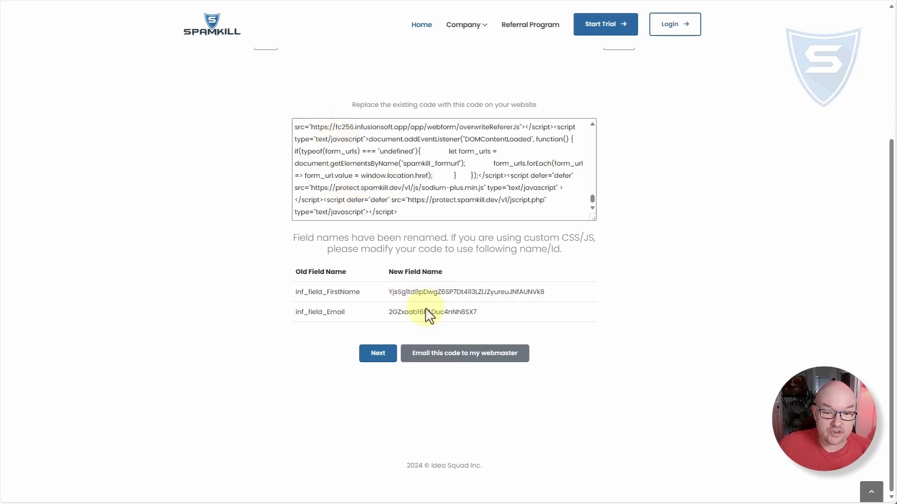
double_click(389, 292)
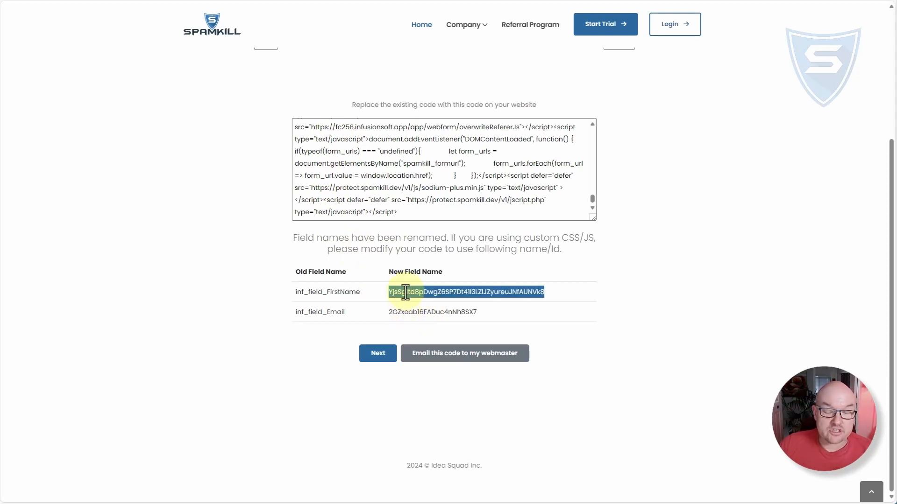
- View the option to email the protected code to the webmaster, and close it without sending
left_click(453, 365)
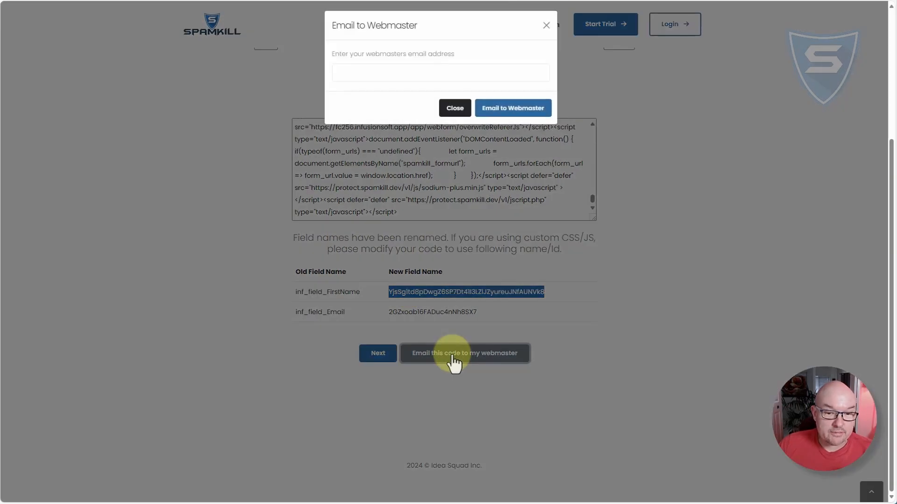
left_click(362, 82)
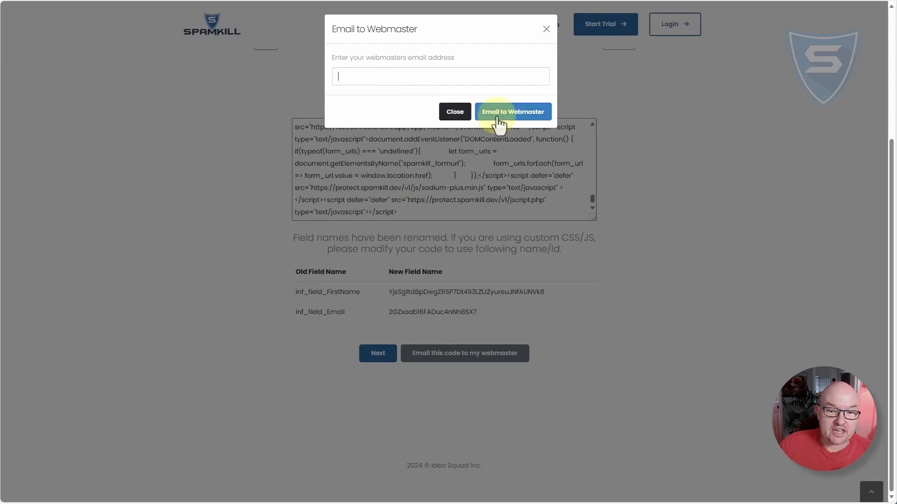
left_click(455, 113)
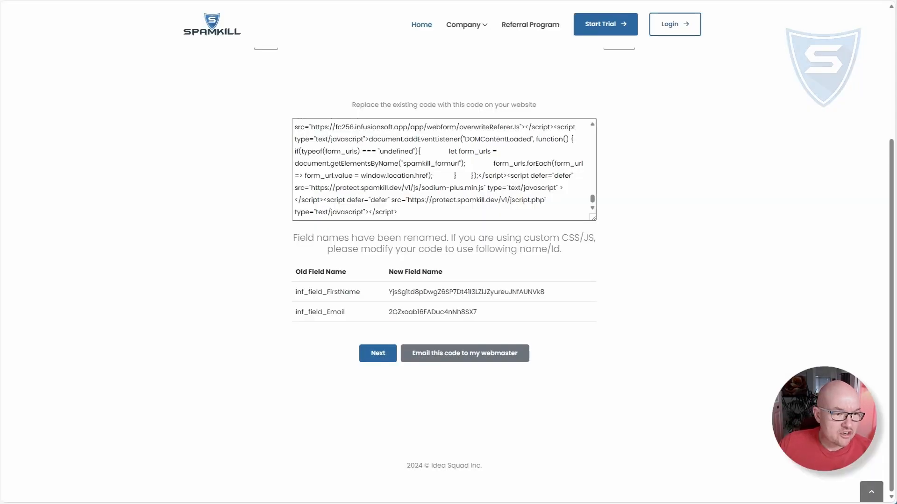
- In the WordPress editor, replace all code in the SpamKill Demo 1 page's second Custom HTML block with the copied protected code and update the page
left_click(1, 98)
left_click(309, 349)
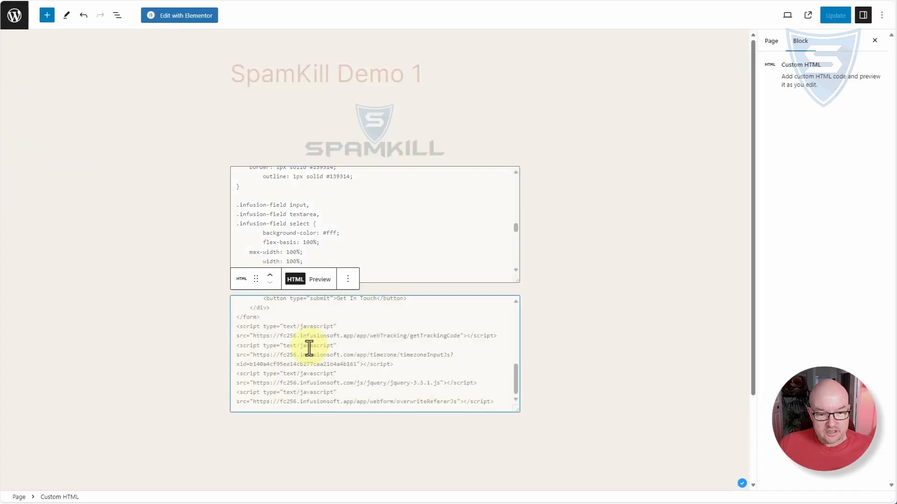
key("ctrl+a")
key("Delete")
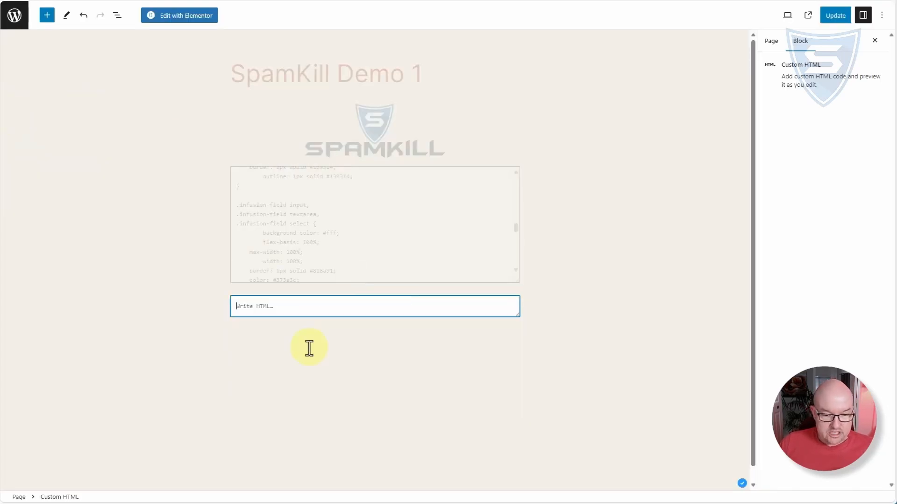
key("ctrl+v")
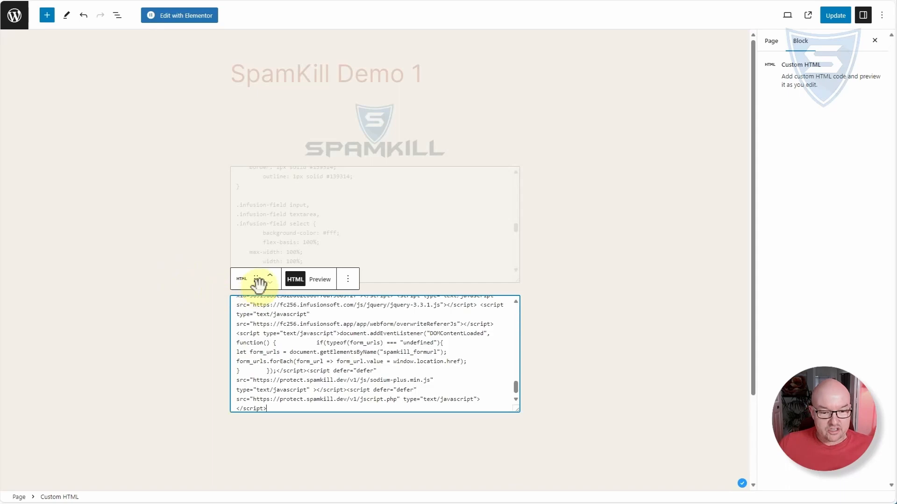
left_click(835, 17)
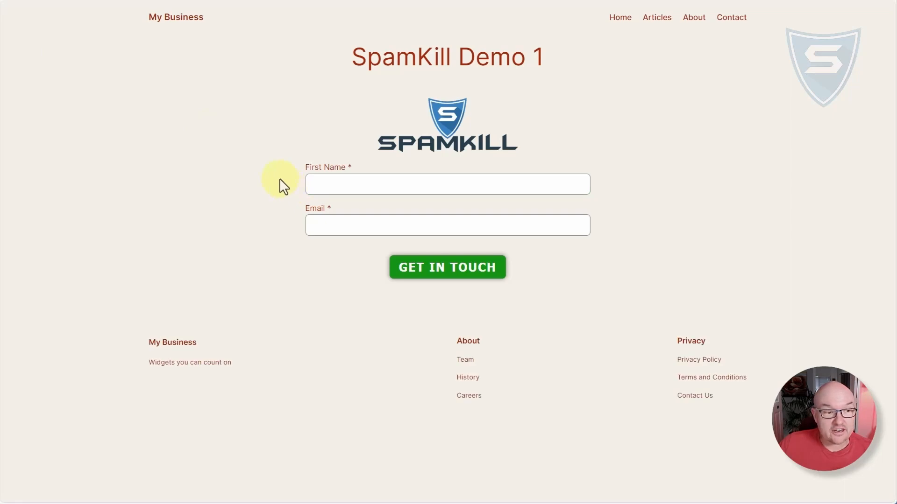
- On the published SpamKill Demo 1 page, fill the opt-in form with a test first name and valid email address, and submit it
left_click(468, 179)
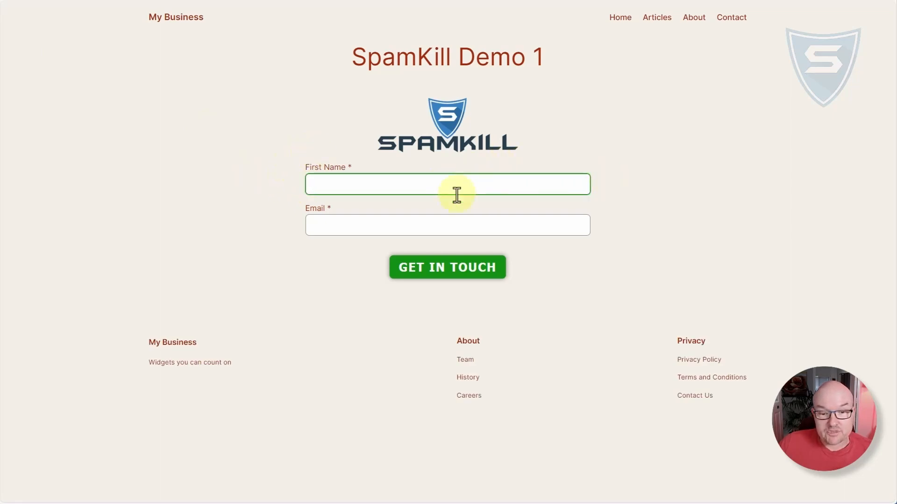
left_click(325, 224)
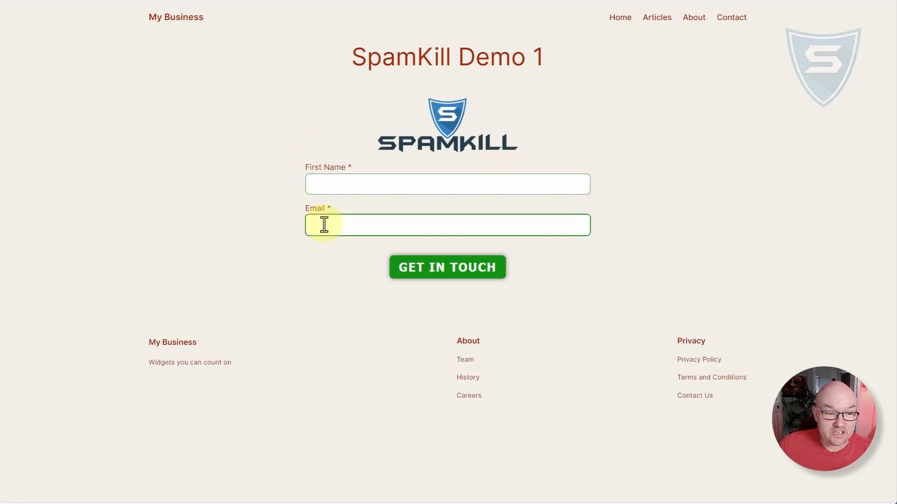
left_click(428, 191)
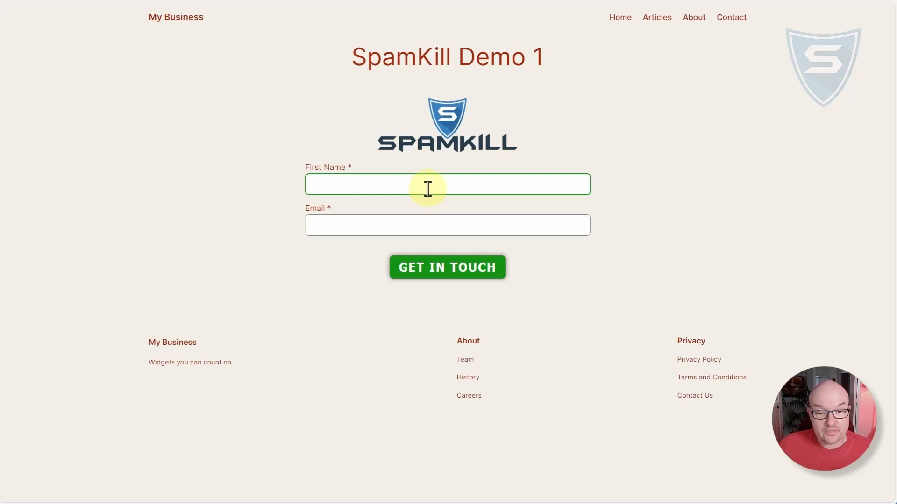
left_click(346, 226)
left_click(343, 188)
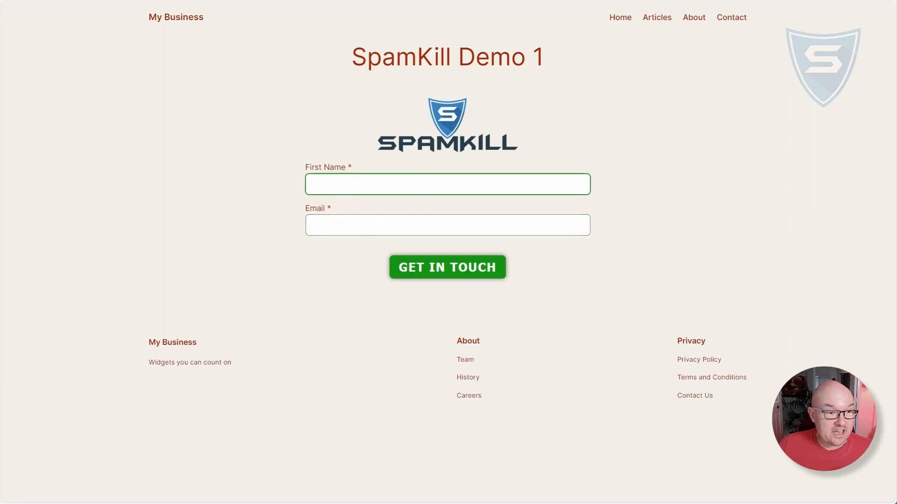
left_click(348, 188)
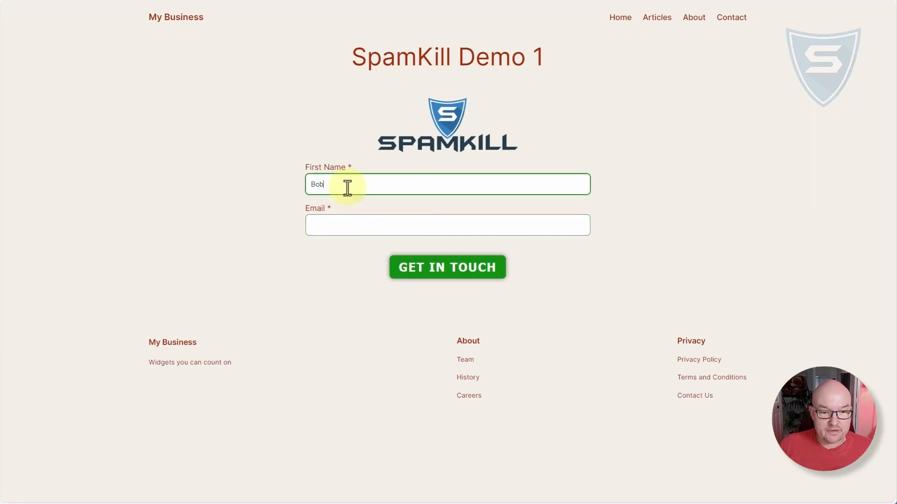
key("Tab")
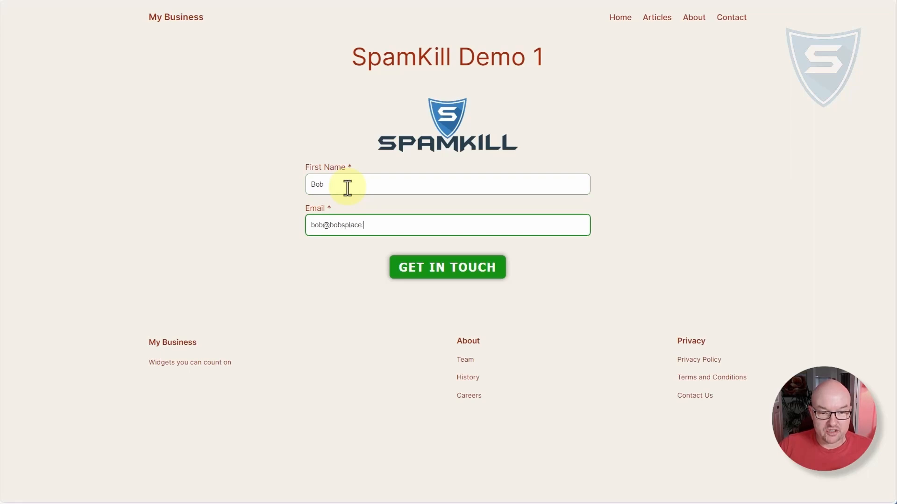
left_click(459, 281)
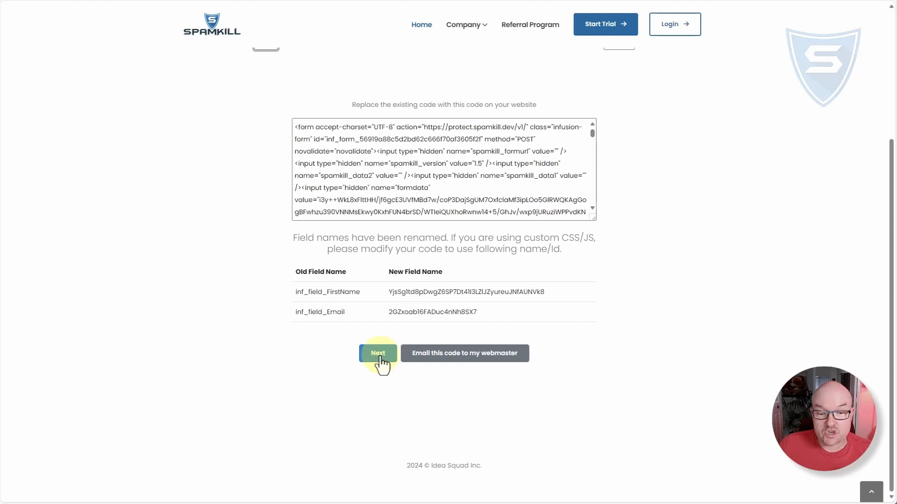
- Advance the SpamKill wizard to the webform test instructions and copy the invalid test email address given there
left_click(378, 353)
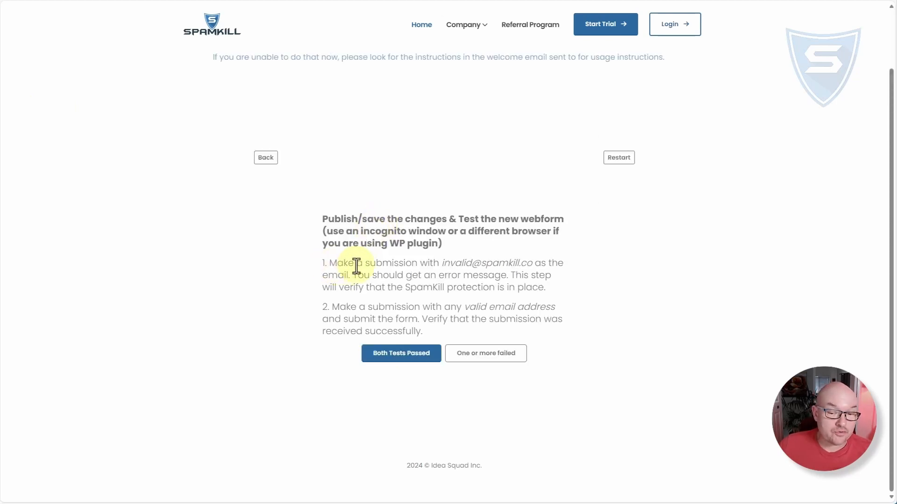
left_click_drag(441, 263, 532, 264)
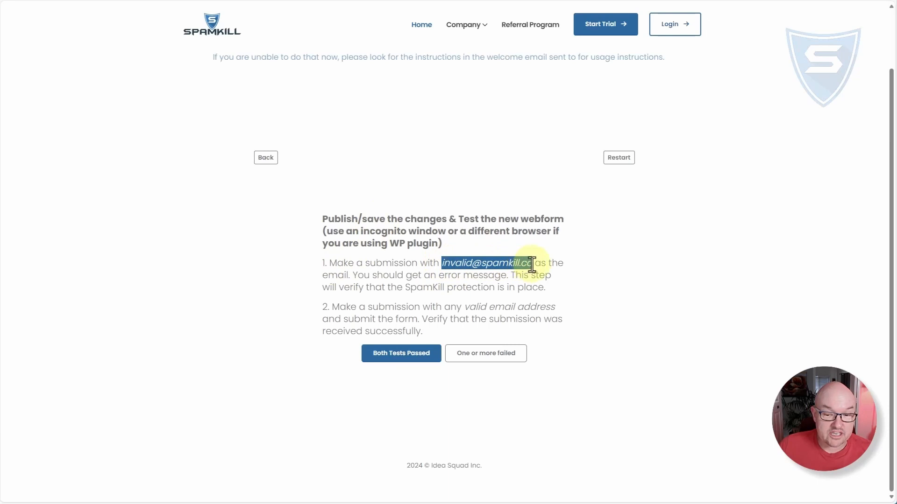
right_click(516, 261)
left_click(518, 271)
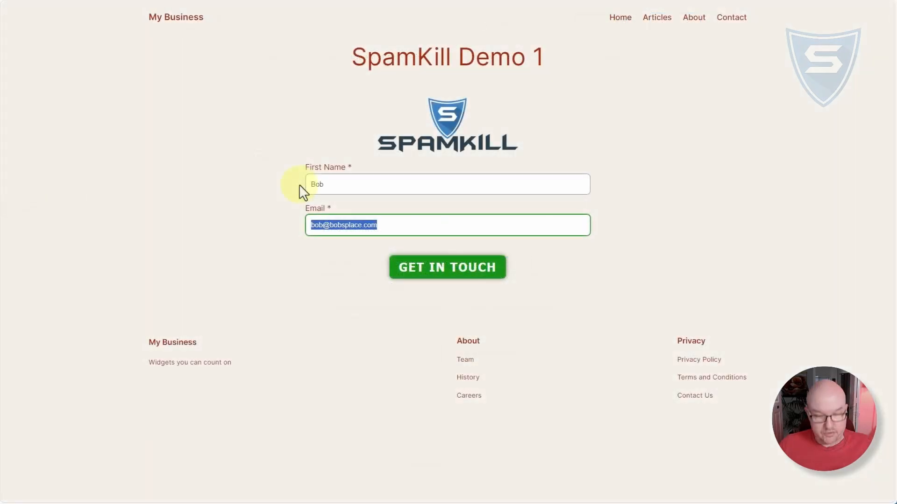
- Submit the SpamKill Demo 1 form with the copied invalid test address as the email, and check the response
left_click(299, 189)
left_click(440, 268)
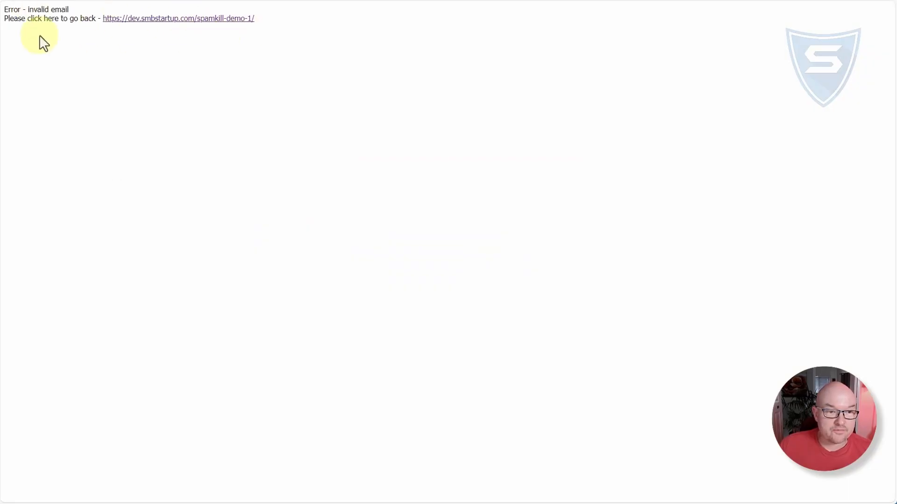
key("ctrl")
key("ctrl")
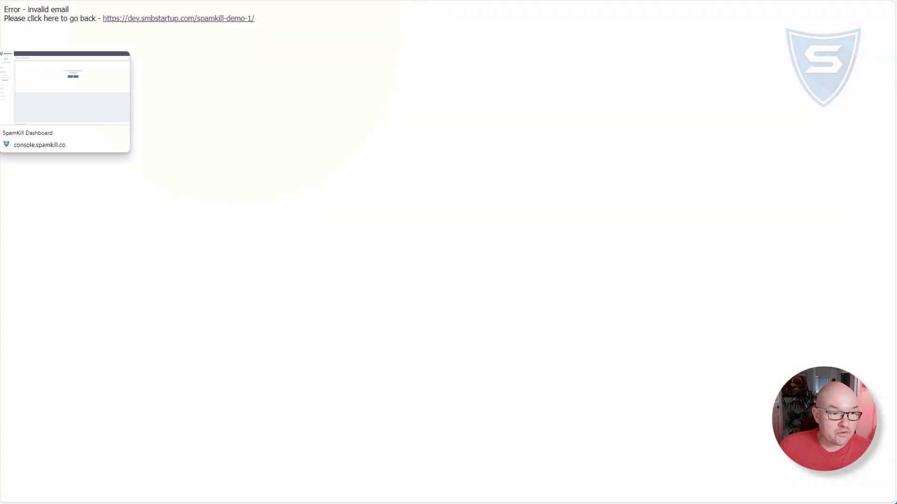
- Return to the SpamKill wizard and report that both form tests passed
left_click(2, 58)
left_click(402, 358)
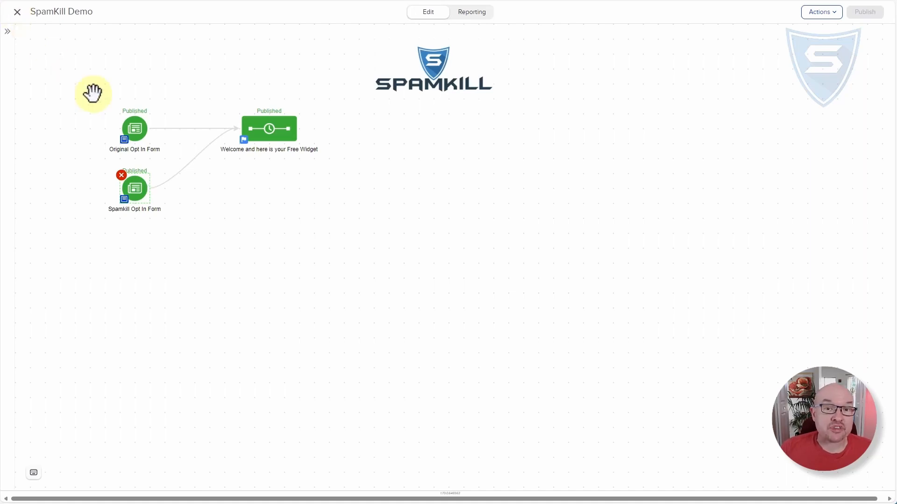
- Switch to the SpamKill Demo campaign in Keap and select the Original Opt In Form
left_click(136, 132)
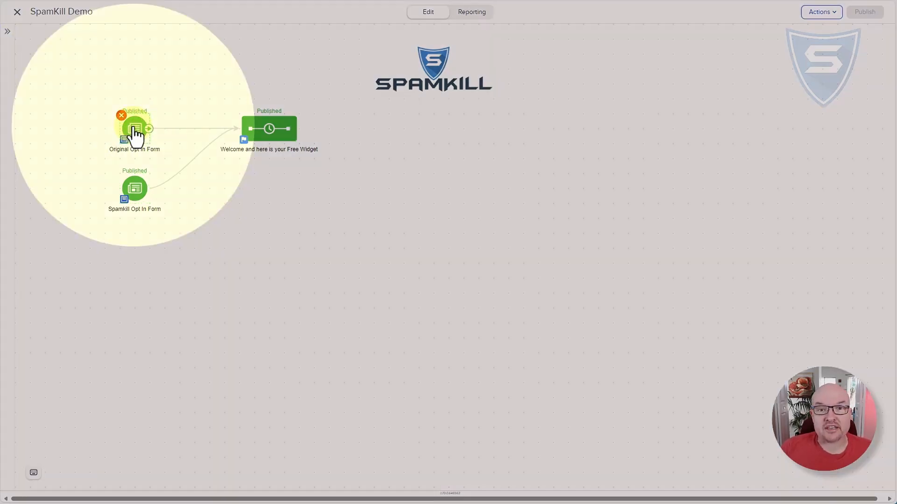